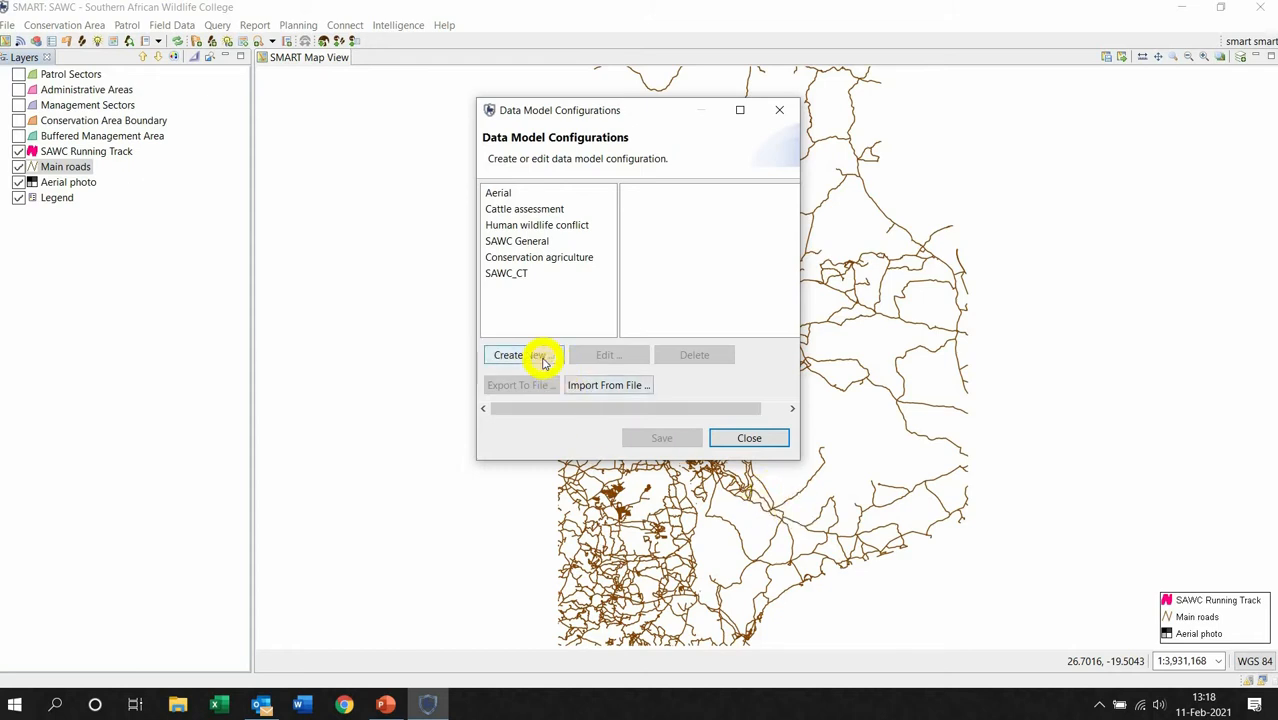
Create a new configurable data model from the Blank template, named SAWC_SM.
click(541, 359)
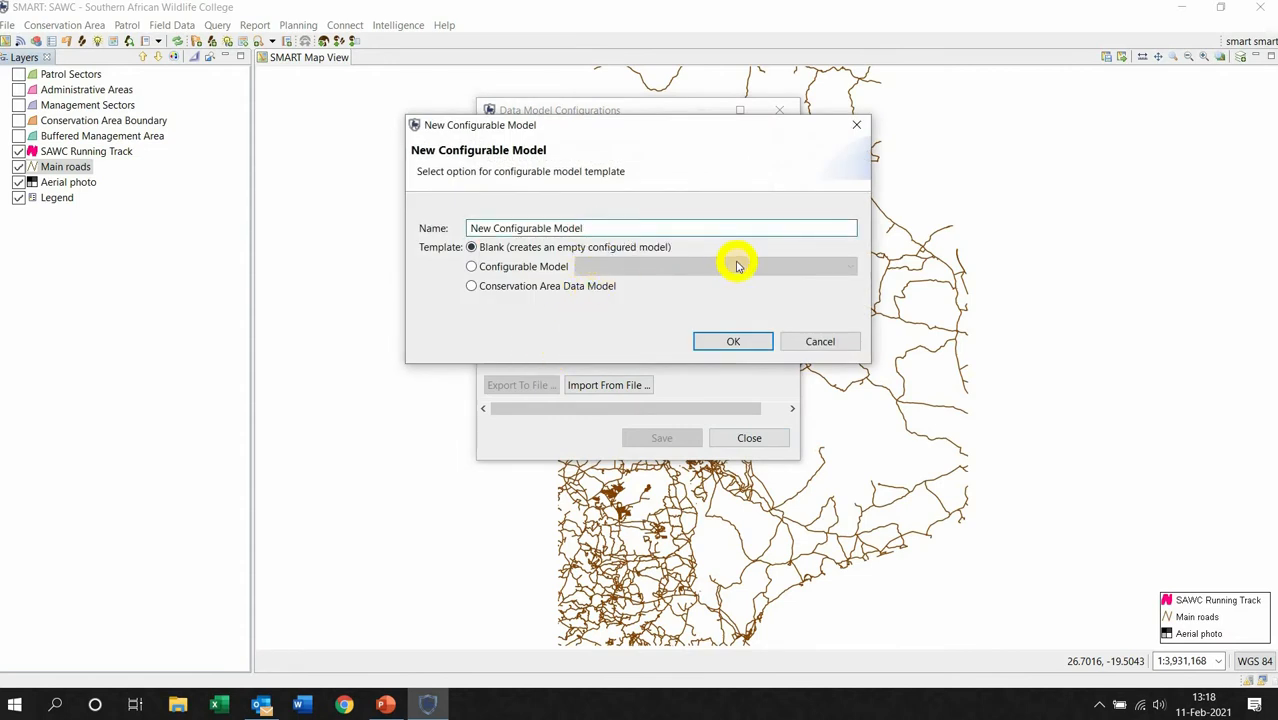
key(BackSpace)
key(BackSpace)
key(BackSpace)
key(BackSpace)
key(BackSpace)
key(BackSpace)
key(BackSpace)
key(BackSpace)
key(BackSpace)
key(BackSpace)
key(BackSpace)
key(BackSpace)
key(BackSpace)
key(BackSpace)
key(BackSpace)
key(BackSpace)
key(BackSpace)
key(BackSpace)
key(BackSpace)
key(BackSpace)
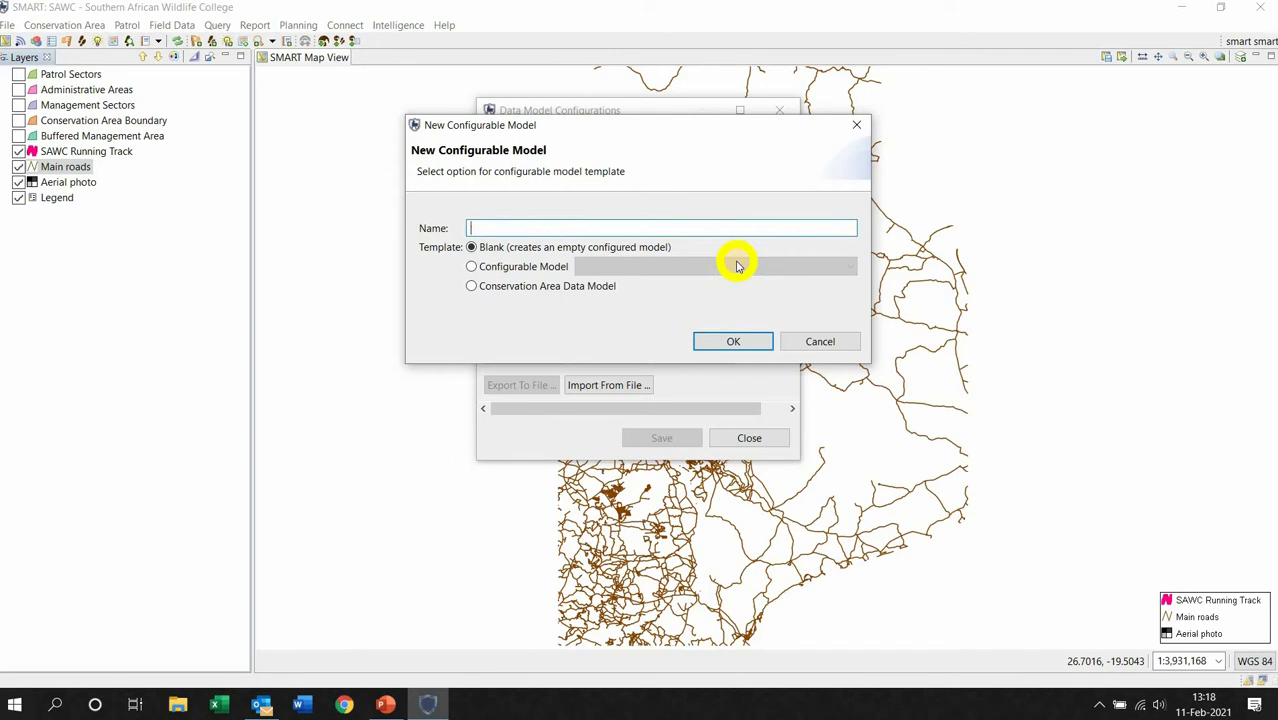
text(SAWC_SM)
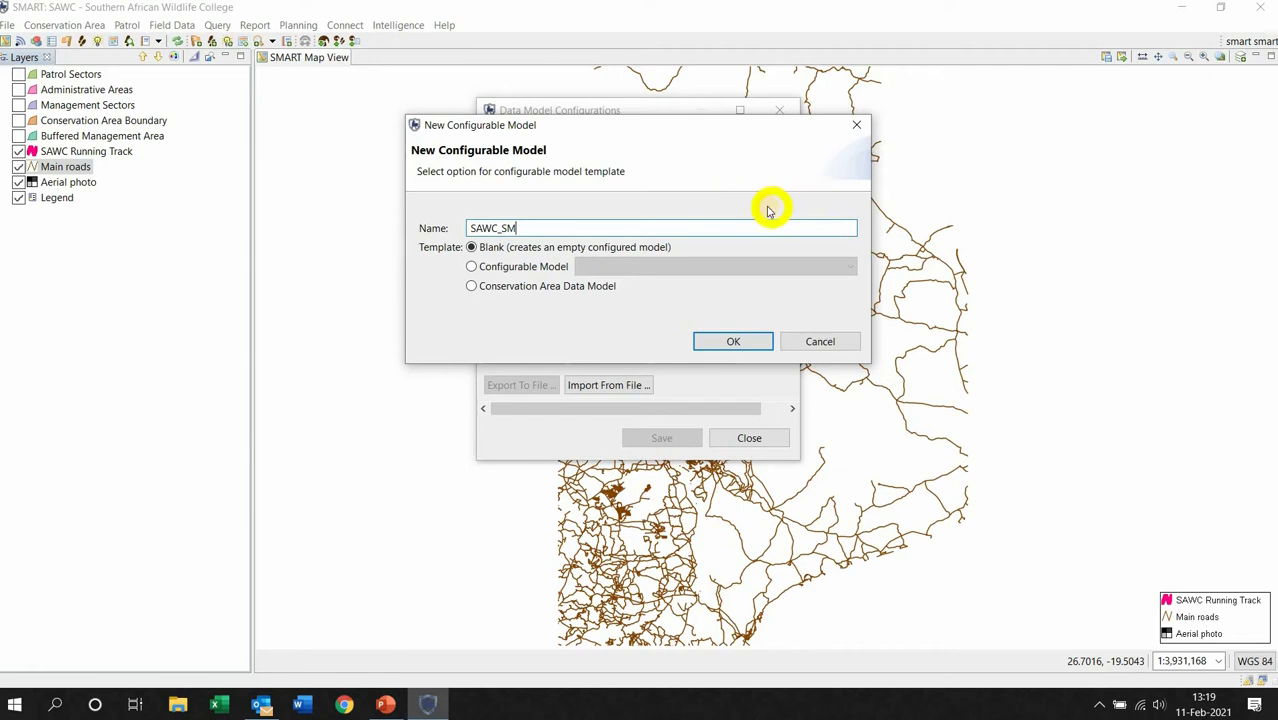
click(739, 341)
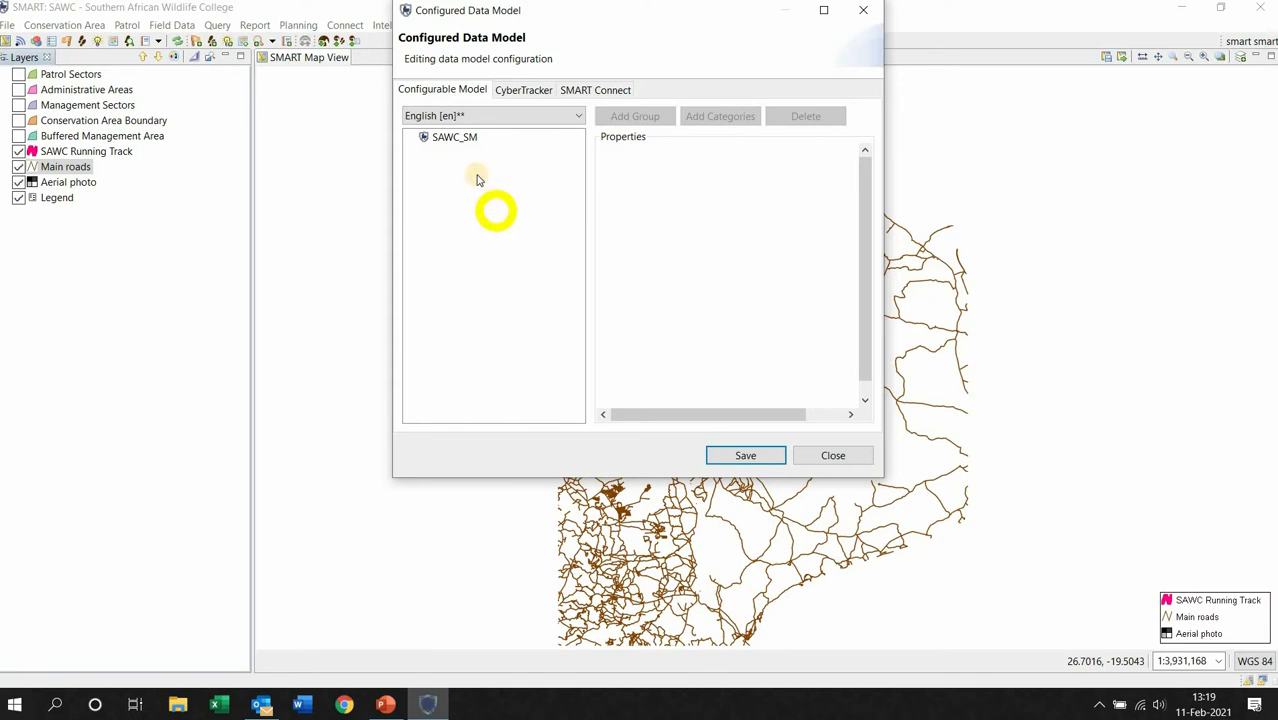
Select the SAWC_SM model and bring up the Add Categories selector.
click(455, 140)
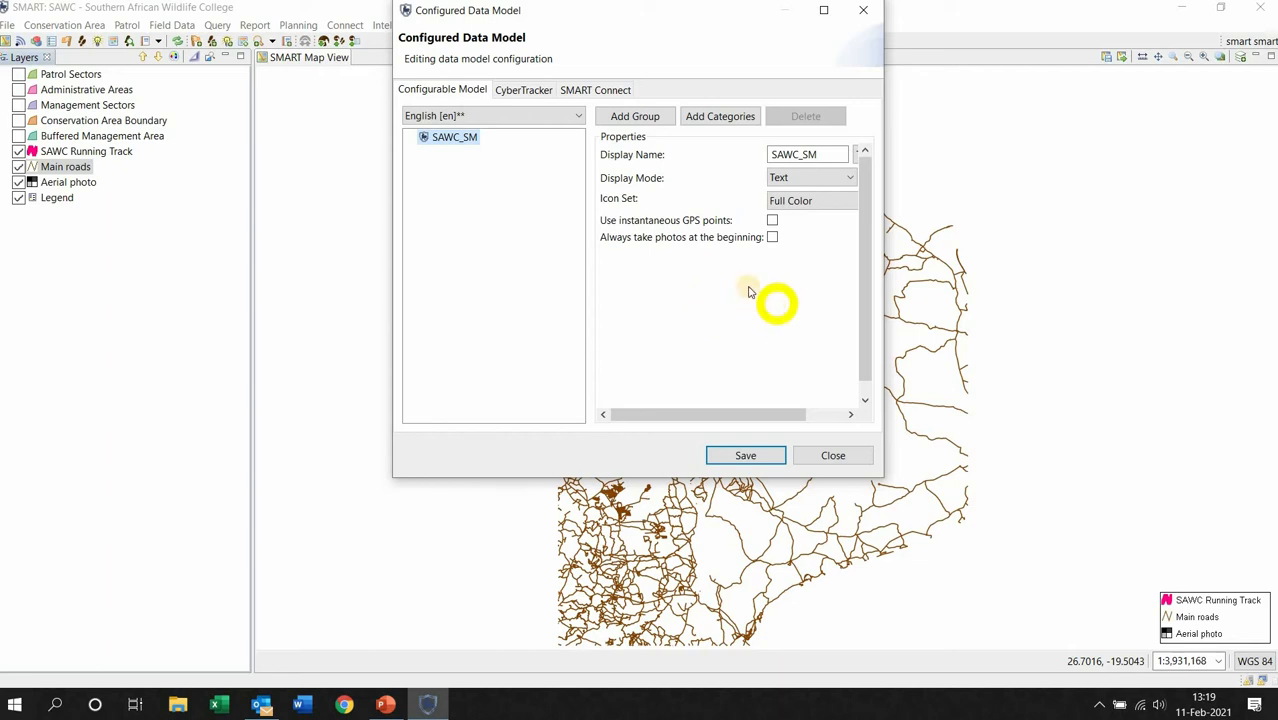
click(711, 120)
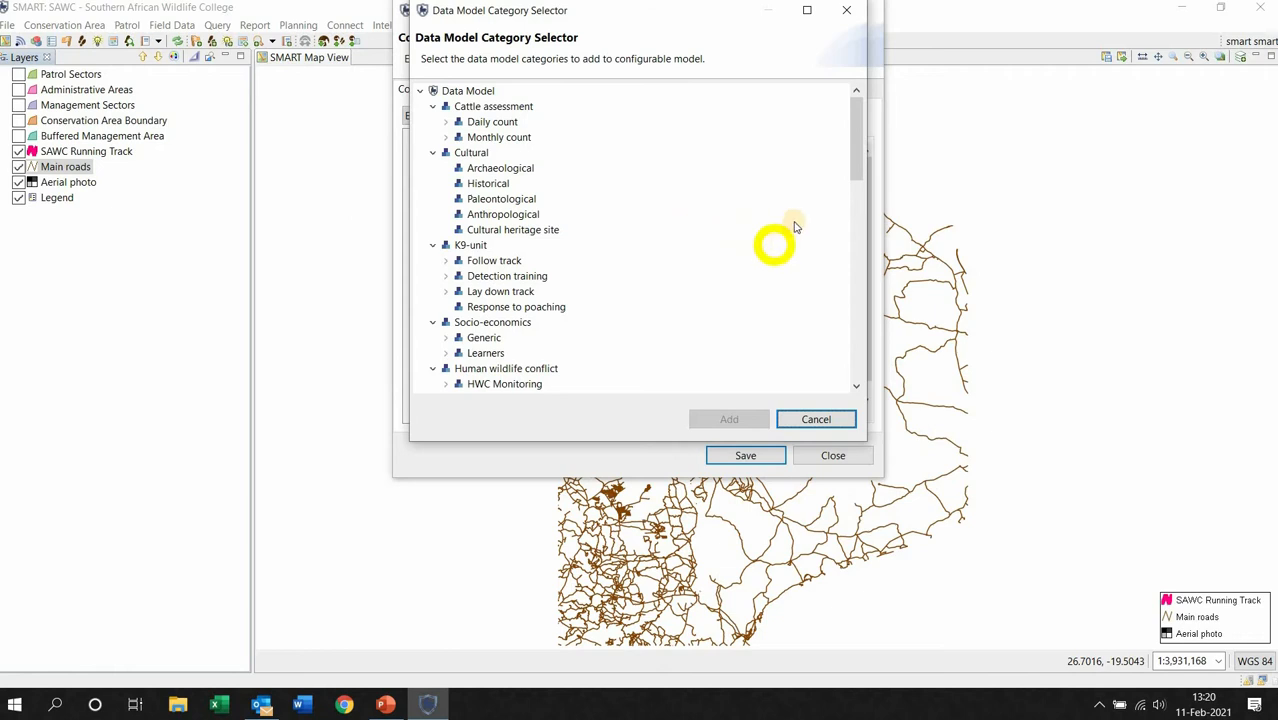
Add the Fauna and Flora categories from Species sightings to SAWC_SM.
scroll(785, 224, down, 2)
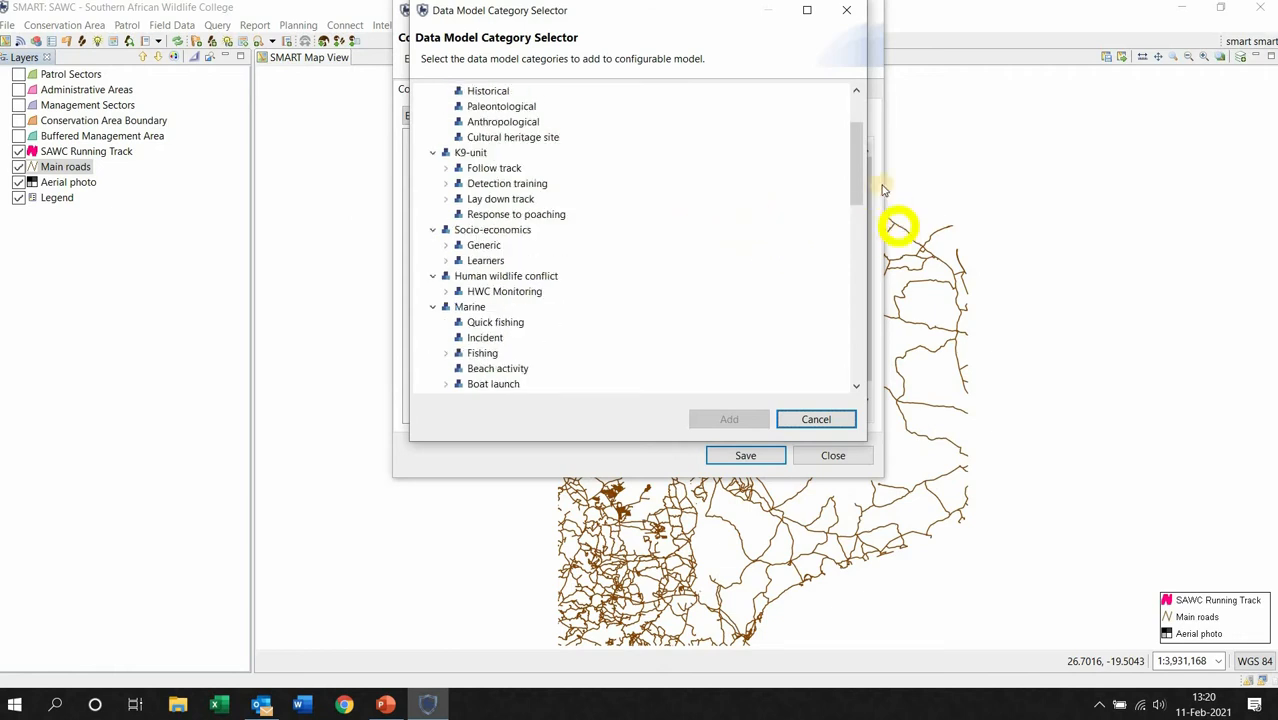
drag(856, 171, 860, 190)
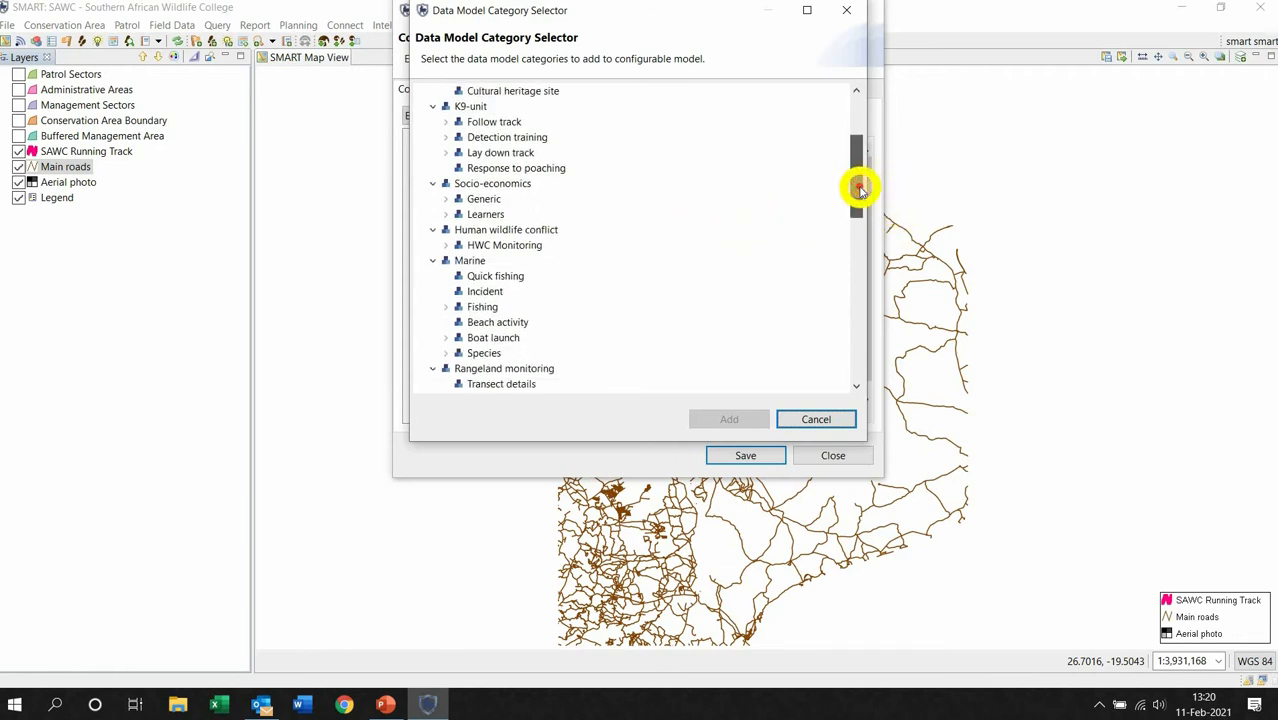
click(856, 388)
click(856, 388)
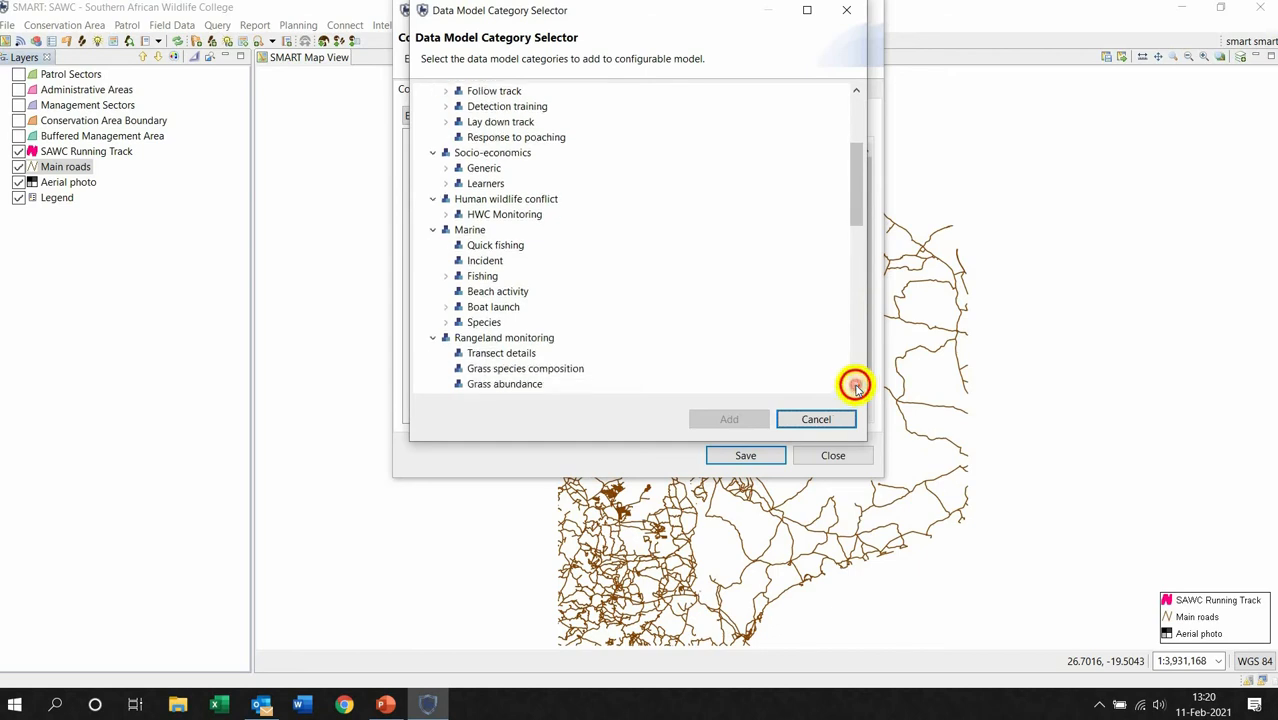
click(856, 388)
click(856, 388)
click(856, 388)
click(856, 388)
click(856, 388)
click(856, 388)
click(856, 388)
click(856, 388)
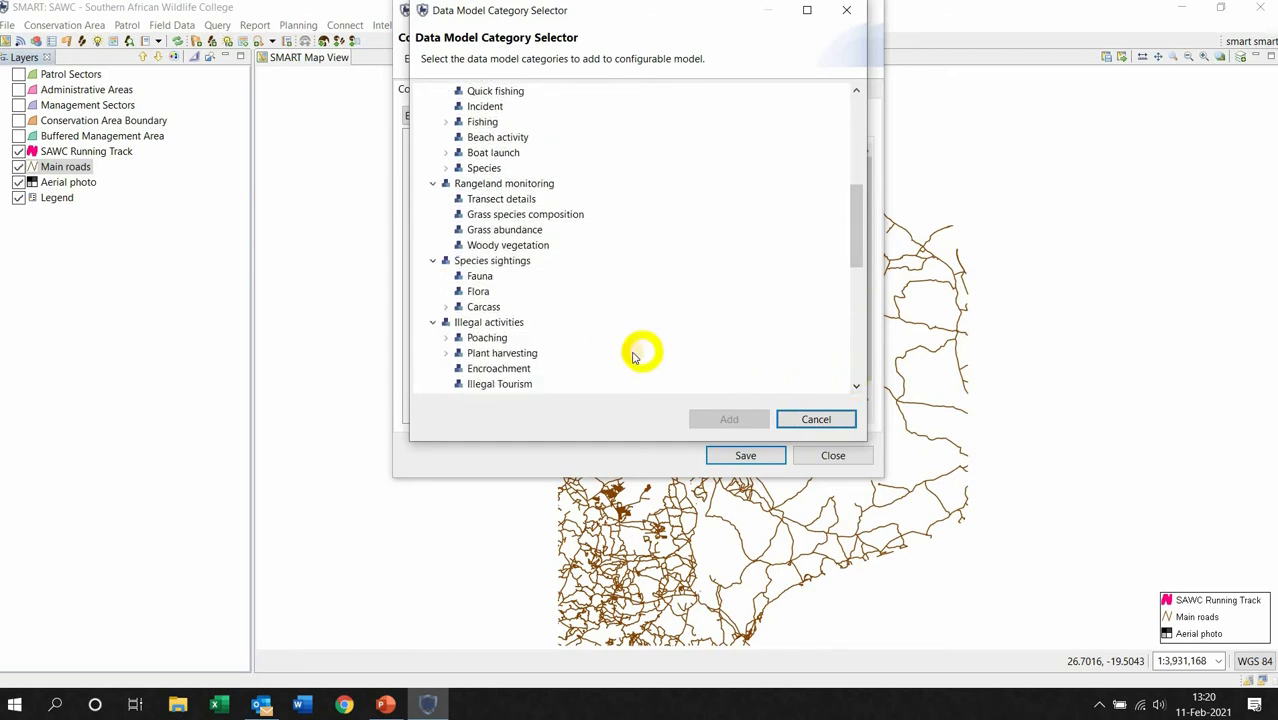
click(485, 278)
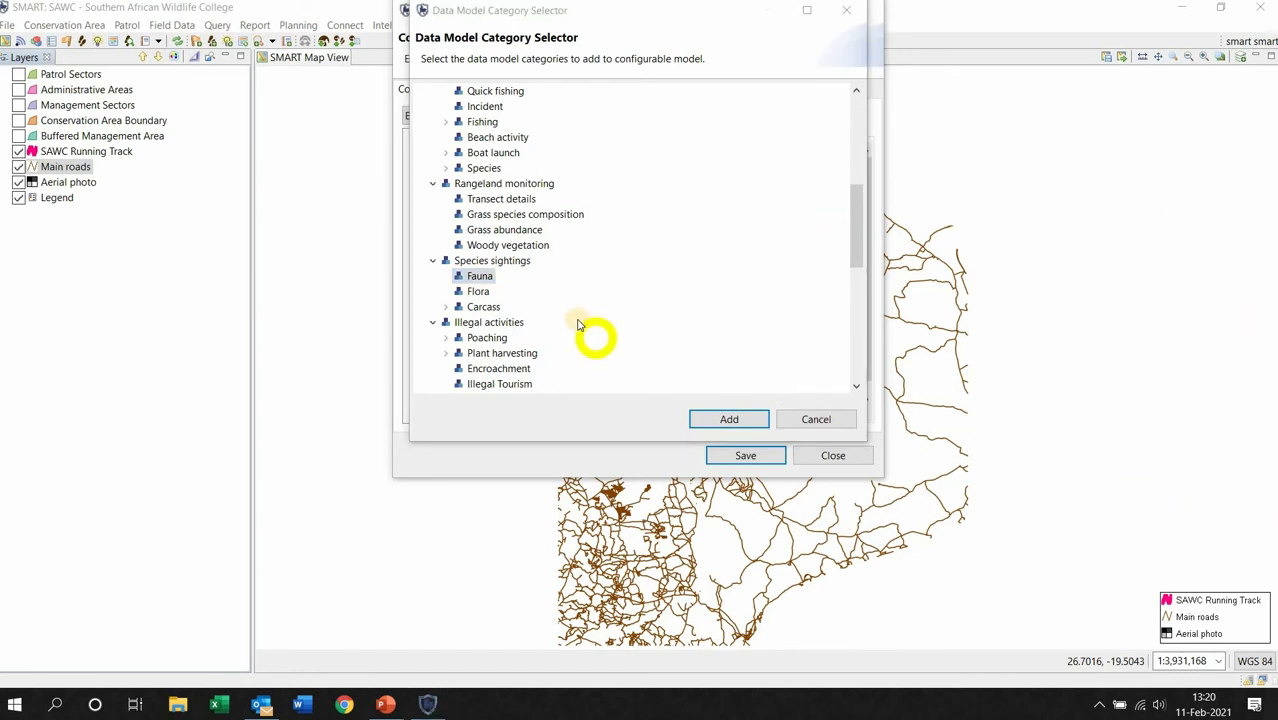
ctrl+click(481, 293)
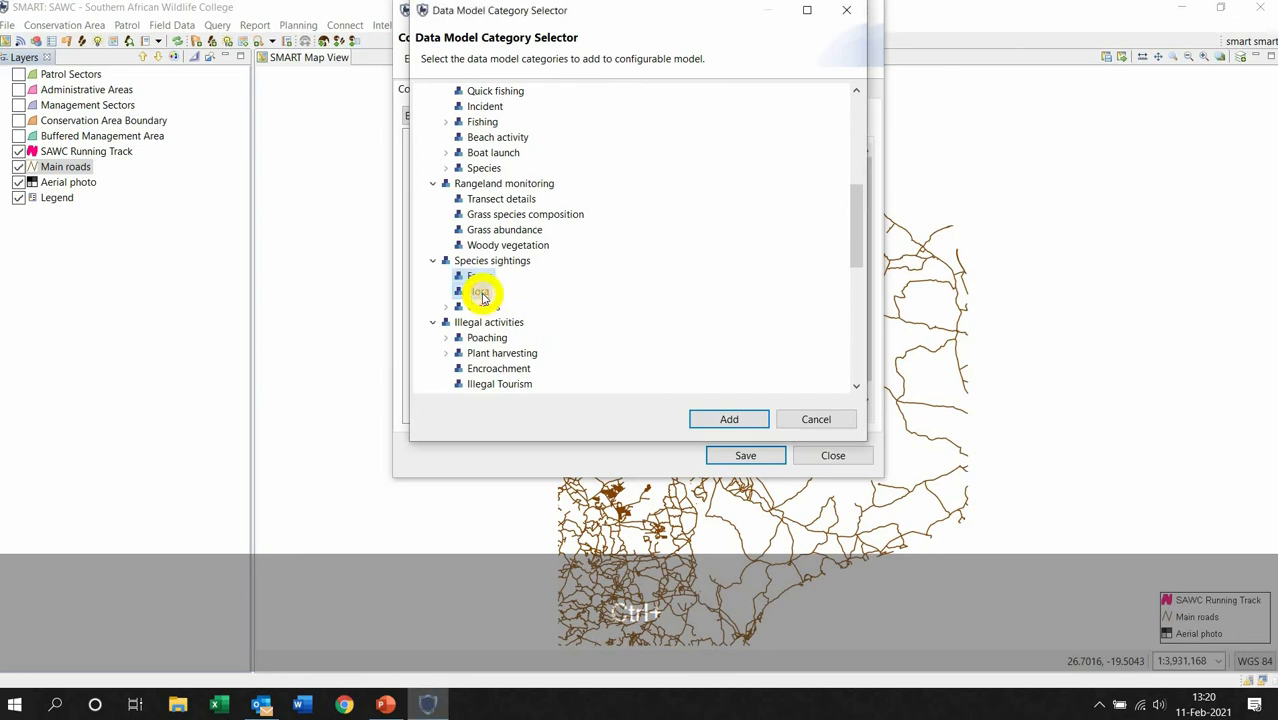
click(729, 420)
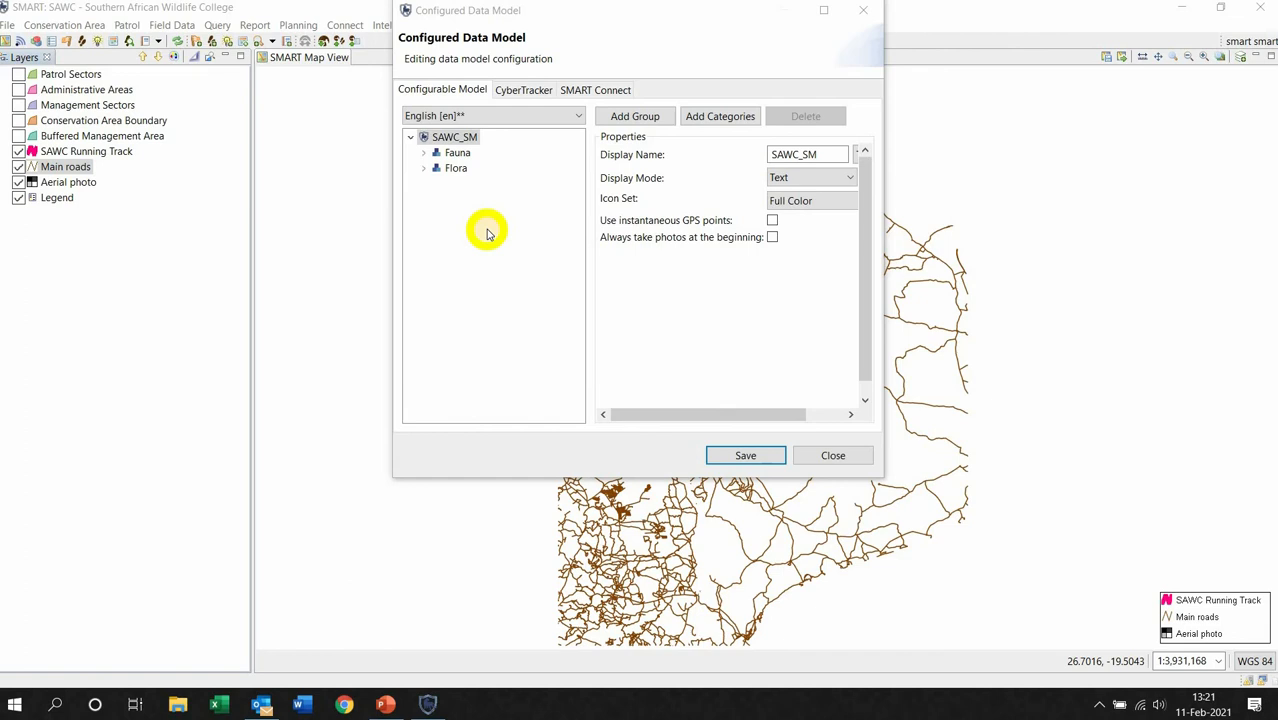
Add the Incursion category from Illegal activities to SAWC_SM via the category selector.
click(733, 118)
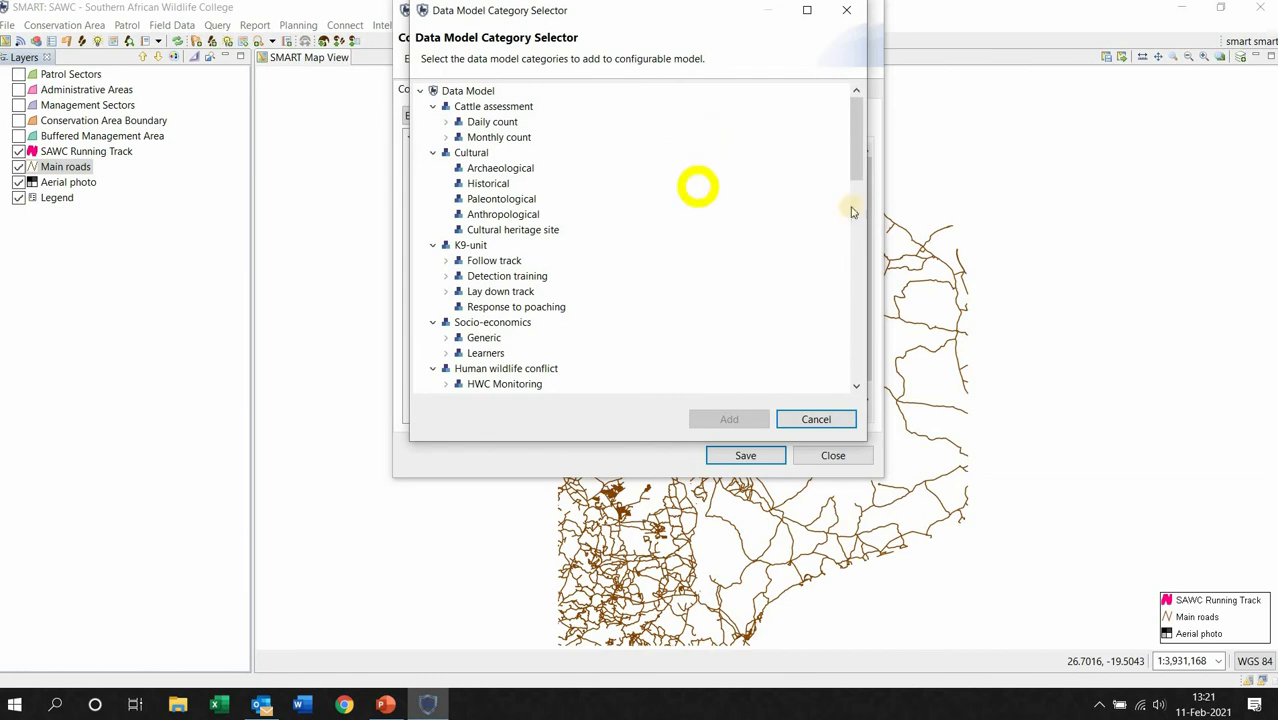
click(856, 386)
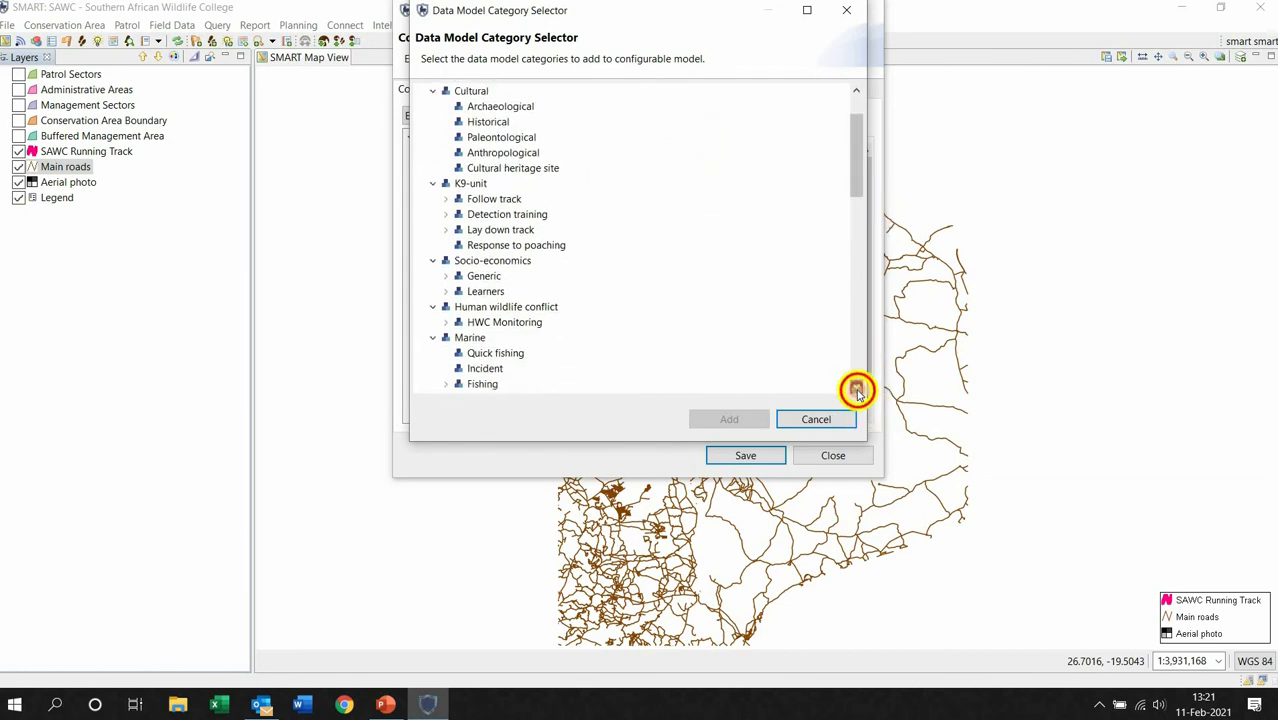
click(856, 388)
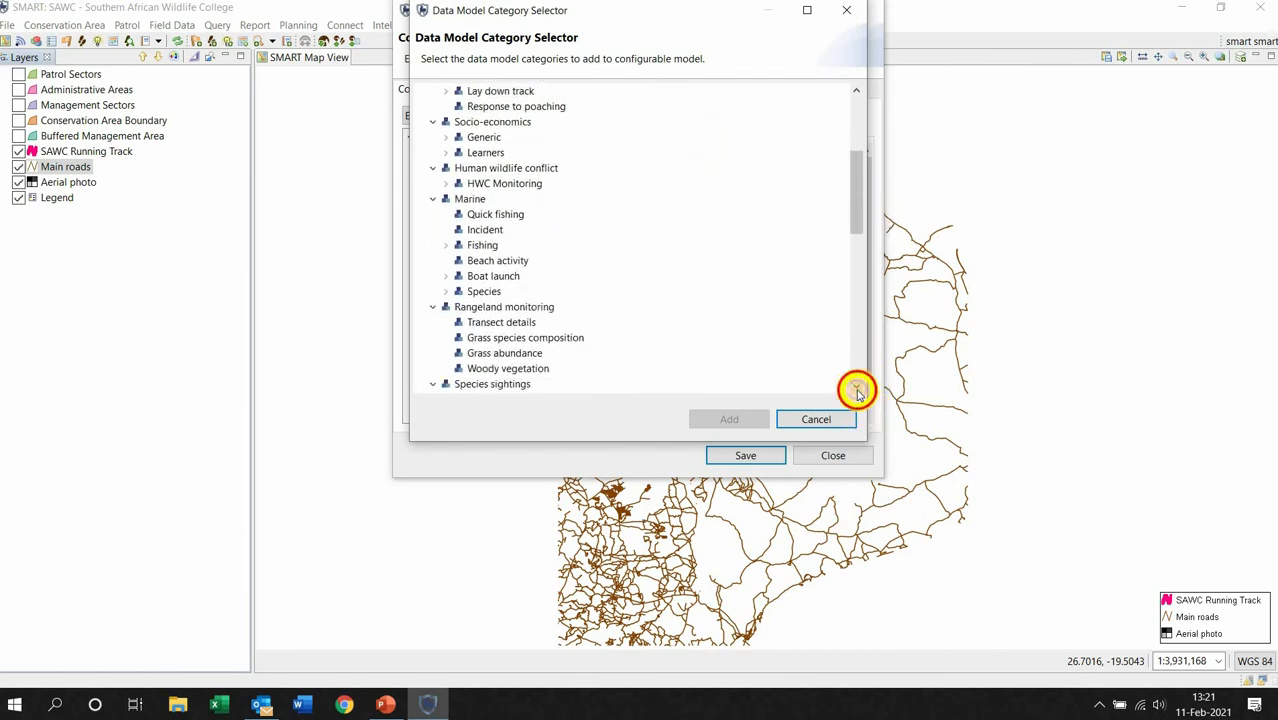
click(856, 388)
click(856, 388)
click(856, 388)
click(856, 388)
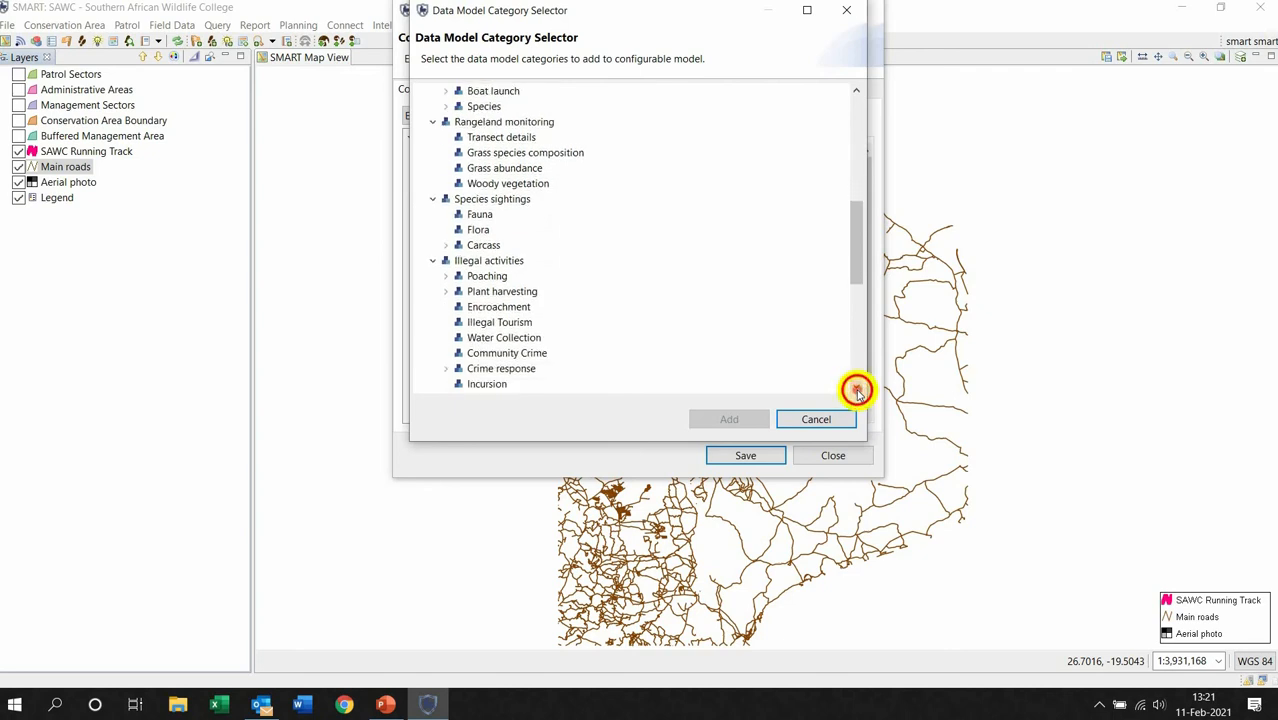
click(856, 388)
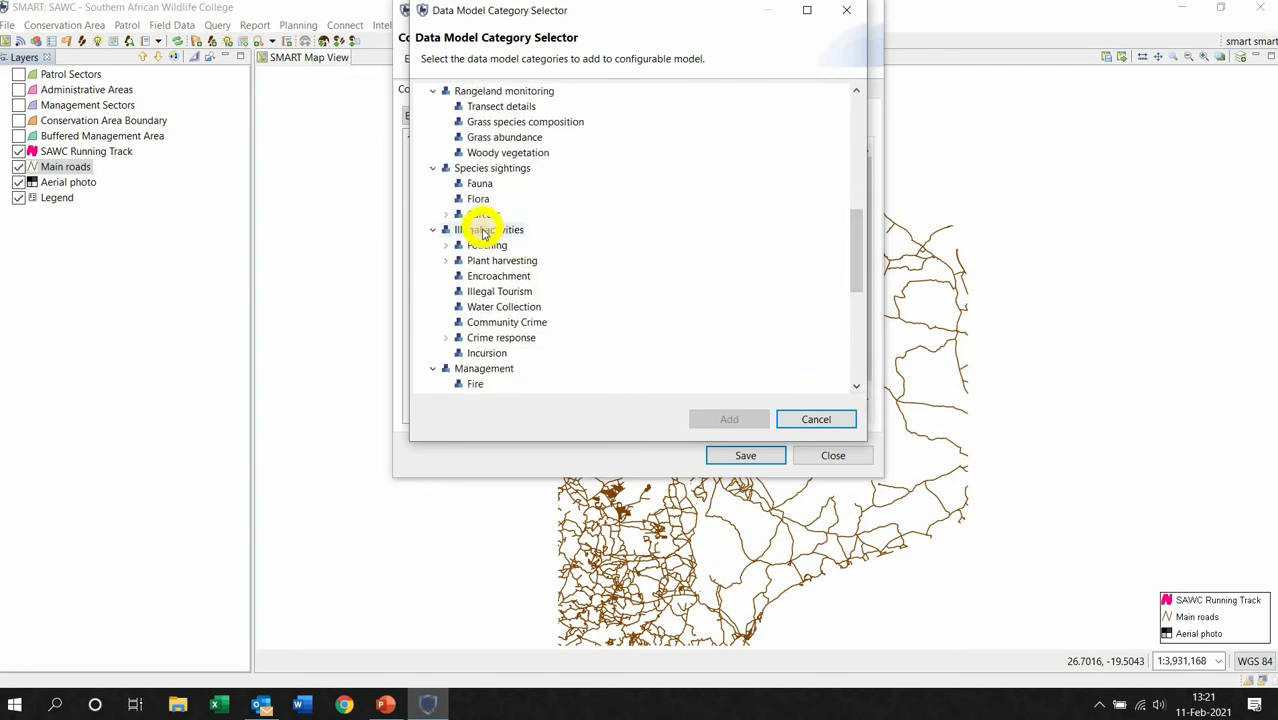
click(490, 354)
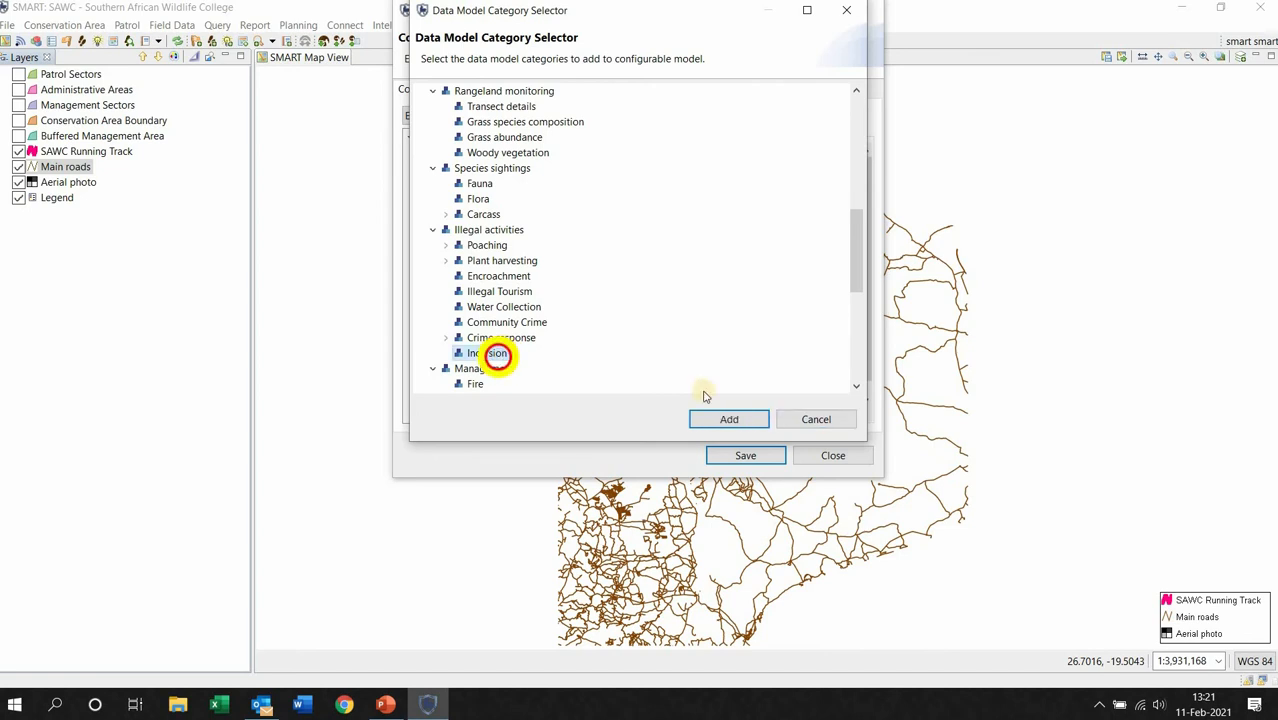
click(750, 419)
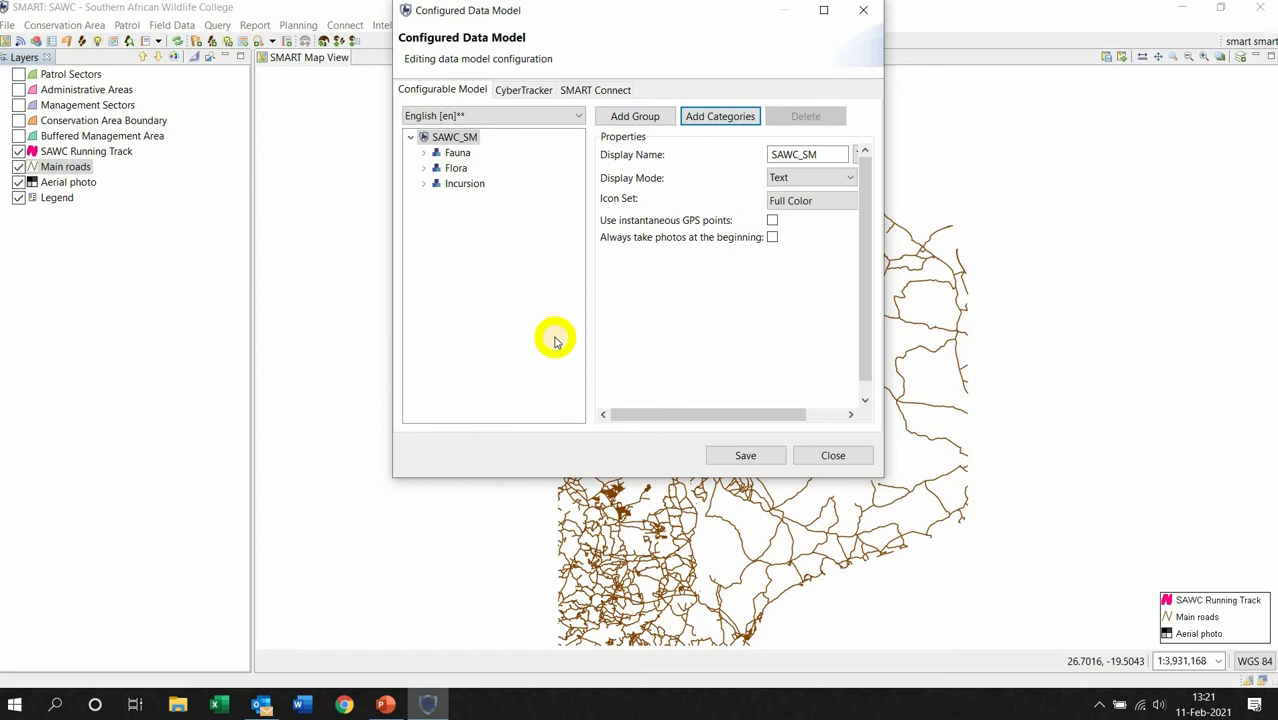
Change the Fauna category's display name to Animals.
click(459, 155)
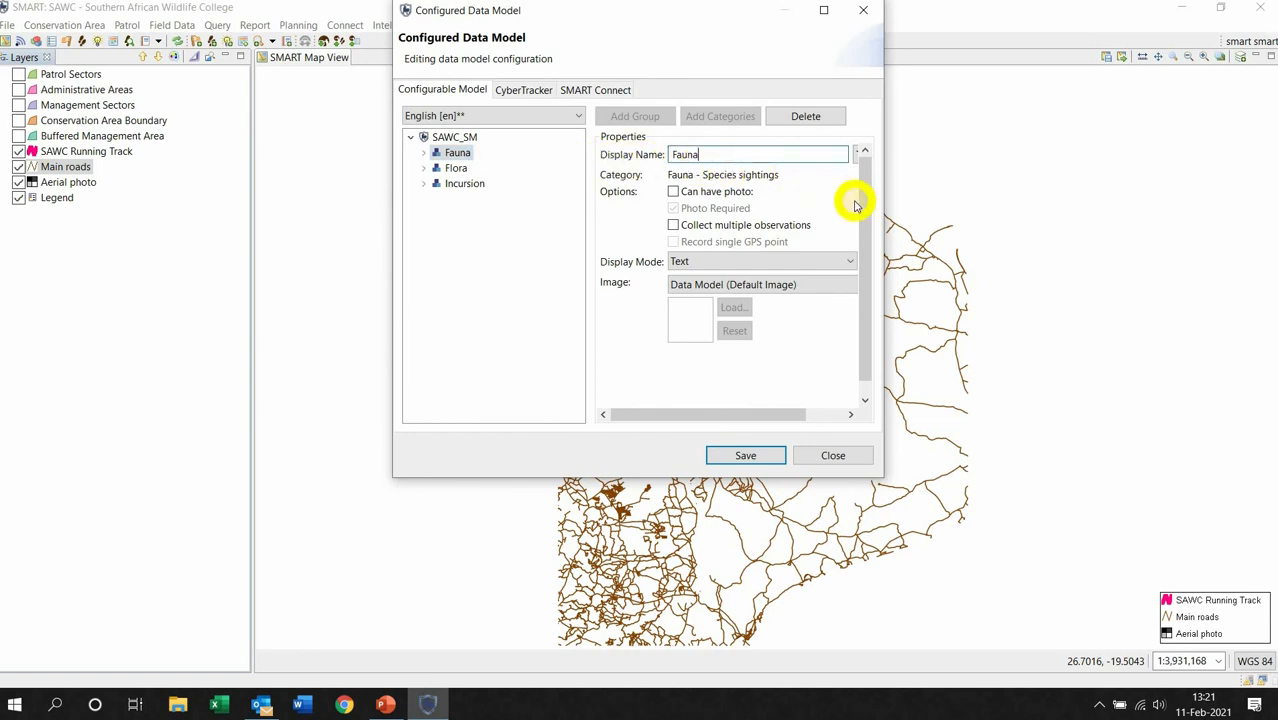
key(BackSpace)
key(BackSpace)
key(BackSpace)
text(Animals)
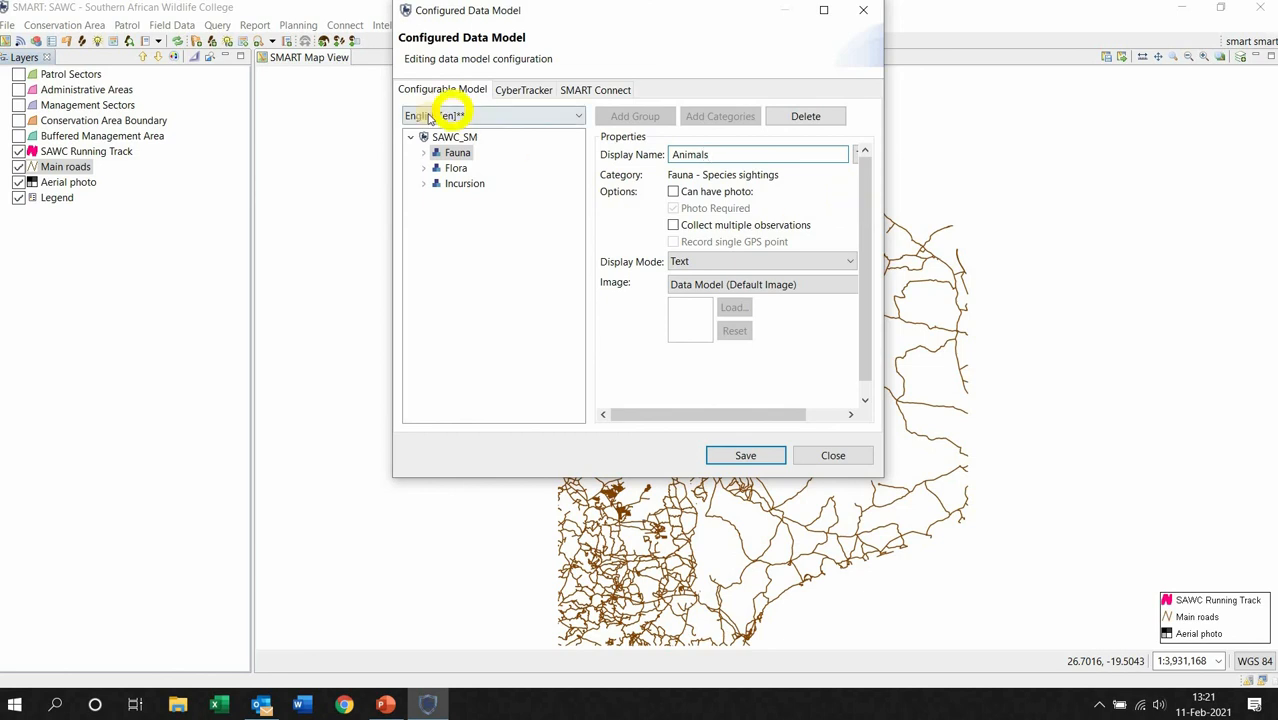
Change the Flora category's display name to Plants.
click(451, 168)
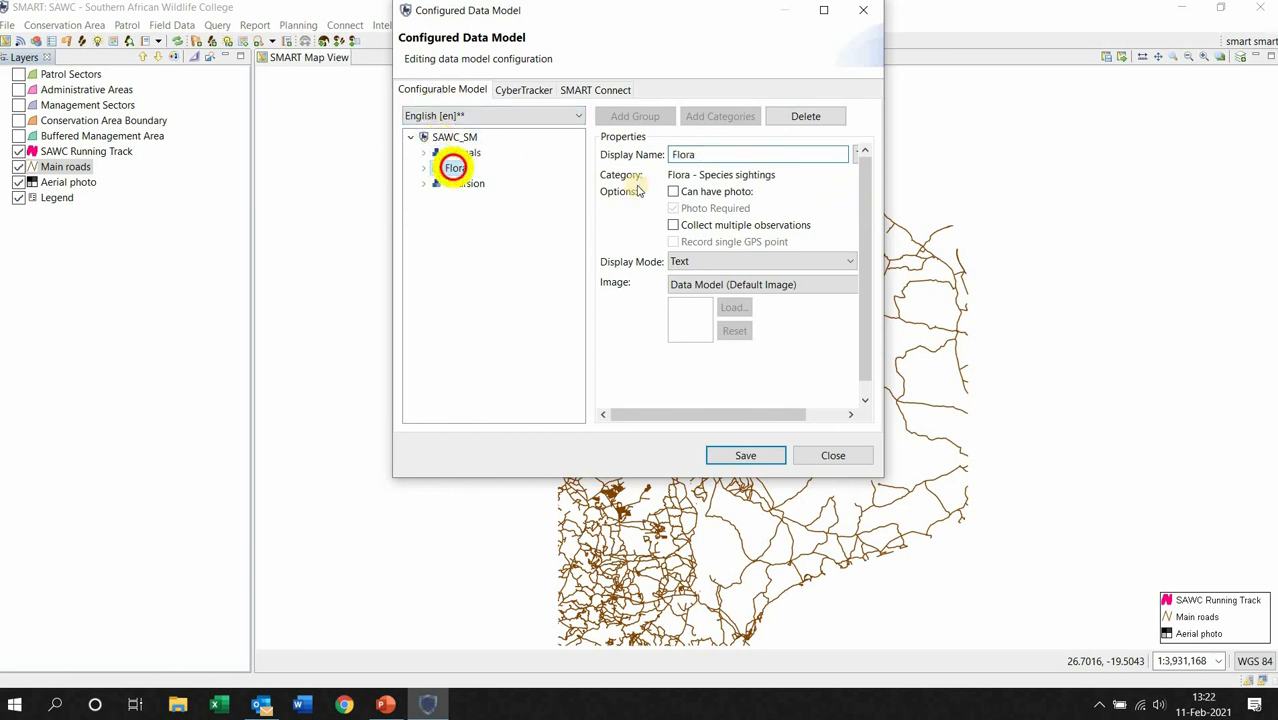
click(730, 156)
key(BackSpace)
key(BackSpace)
key(BackSpace)
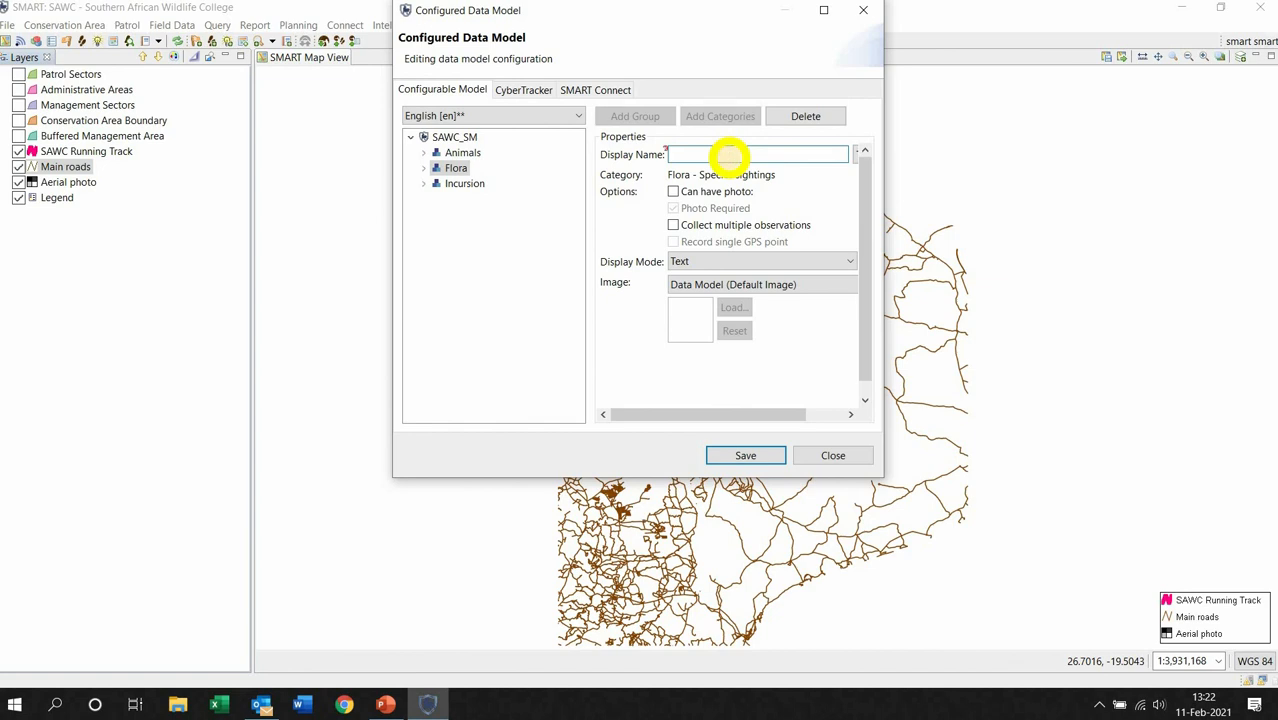
text(Plants)
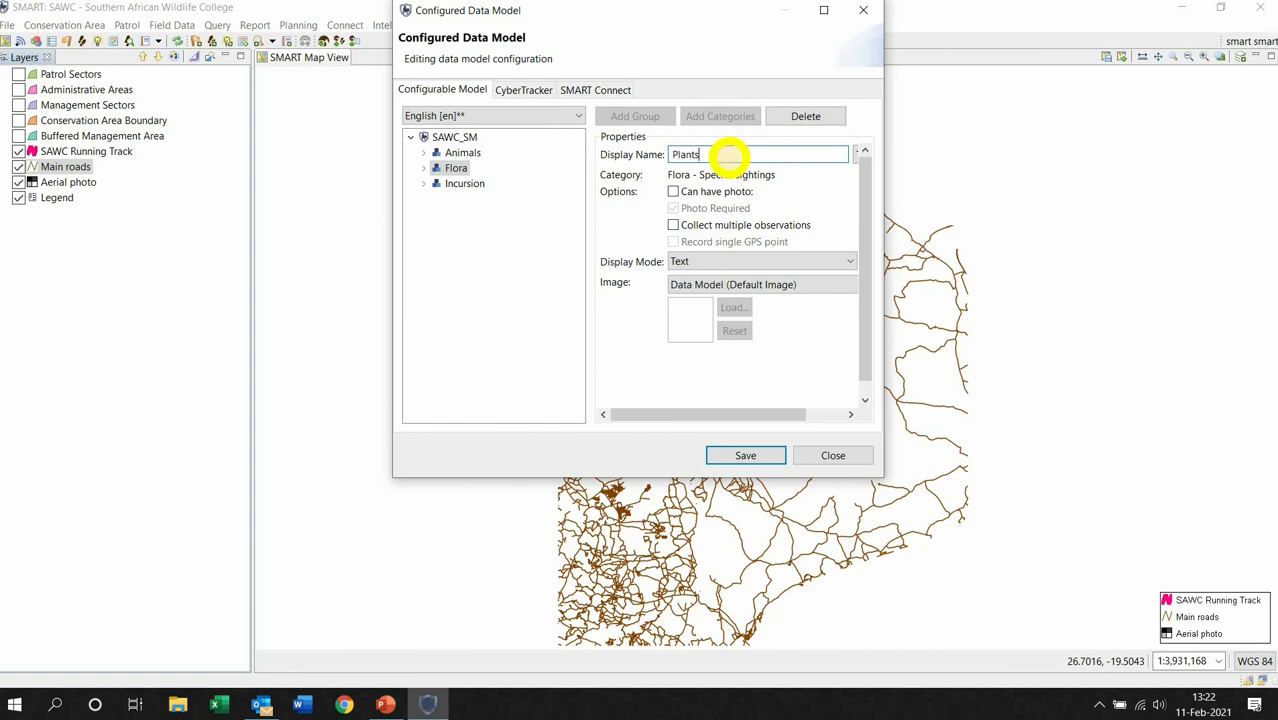